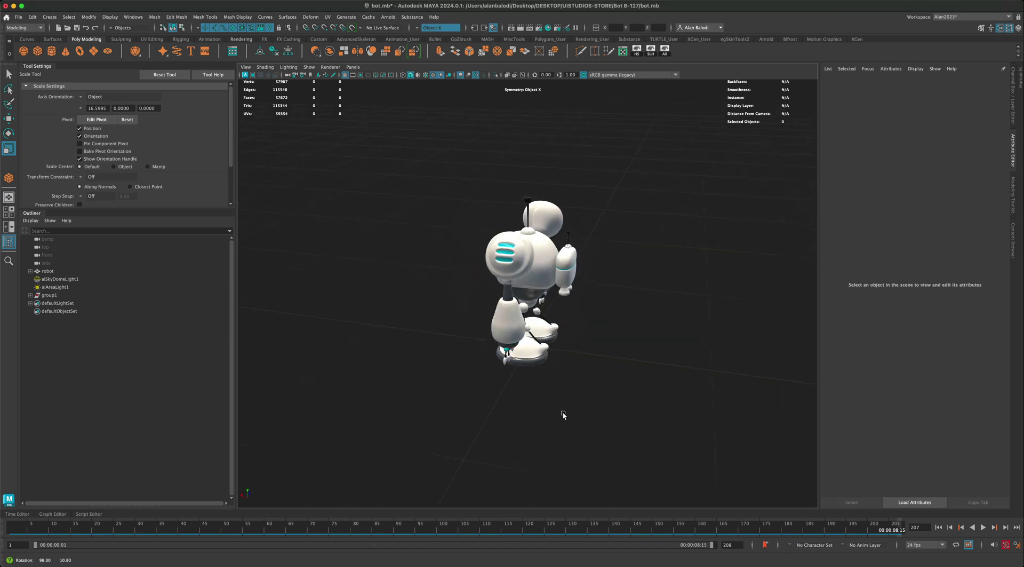
Orbit the view to face the robot head-on and create a new camera, camera1.
{"action": "right_click_drag", "start_coordinate": [428, 406], "coordinate": [472, 410], "text": "alt"}
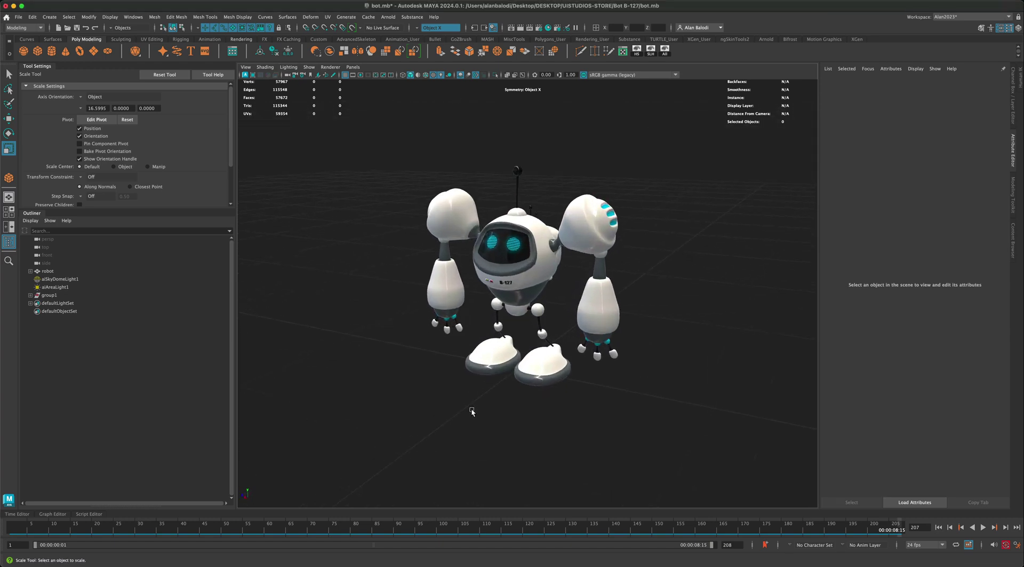
{"action": "mouse_move", "coordinate": [472, 411]}
{"action": "left_mouse_down", "text": "alt"}
{"action": "mouse_move", "coordinate": [689, 410]}
{"action": "mouse_move", "coordinate": [665, 407]}
{"action": "left_mouse_up", "text": "alt"}
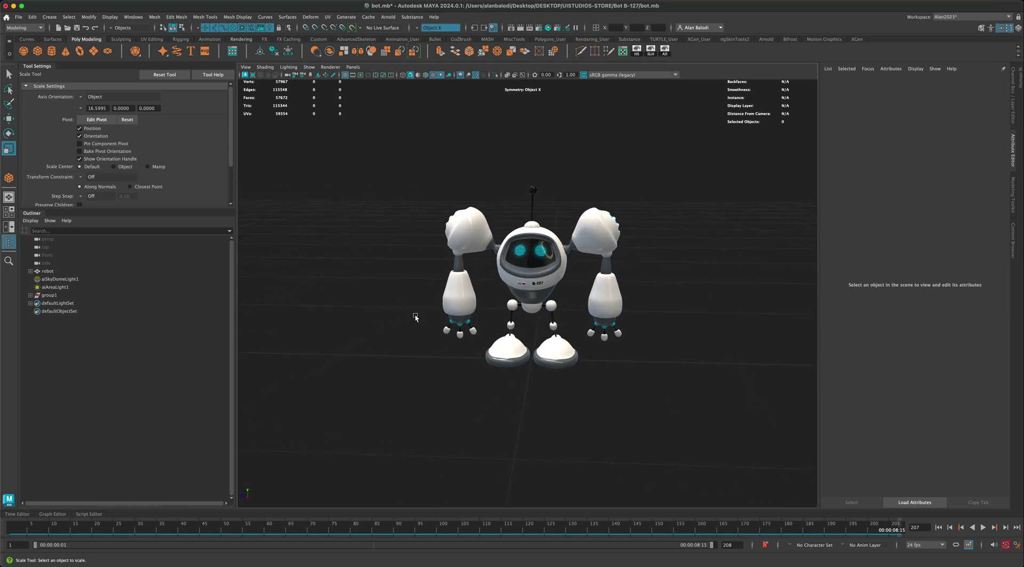
{"action": "left_click_drag", "start_coordinate": [415, 317], "coordinate": [380, 282], "text": "alt"}
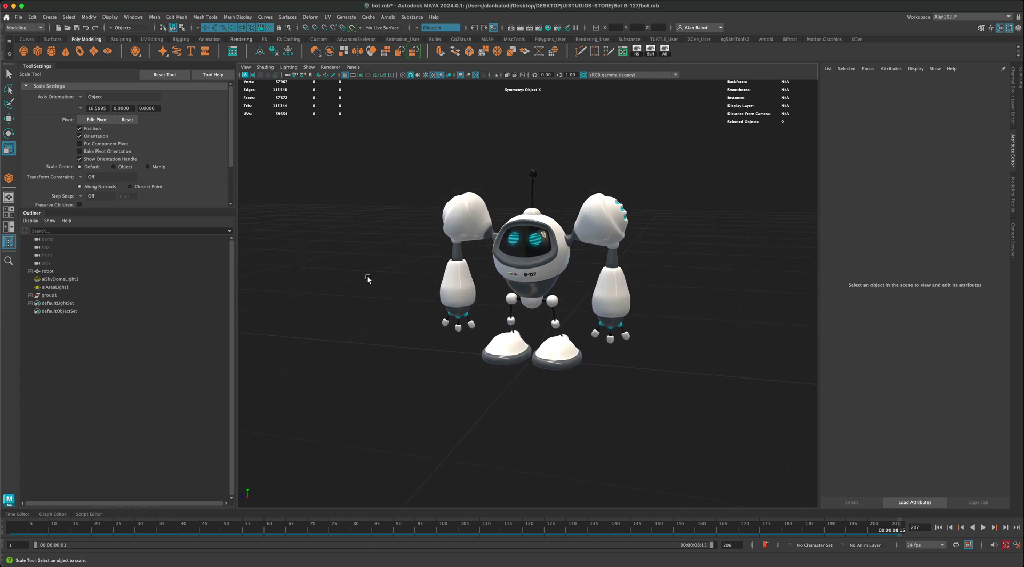
{"action": "mouse_move", "coordinate": [373, 313]}
{"action": "left_mouse_down", "text": "alt"}
{"action": "mouse_move", "coordinate": [367, 303]}
{"action": "mouse_move", "coordinate": [548, 307]}
{"action": "left_mouse_up", "text": "alt"}
{"action": "scroll", "coordinate": [389, 308], "scroll_direction": "up", "scroll_amount": 2}
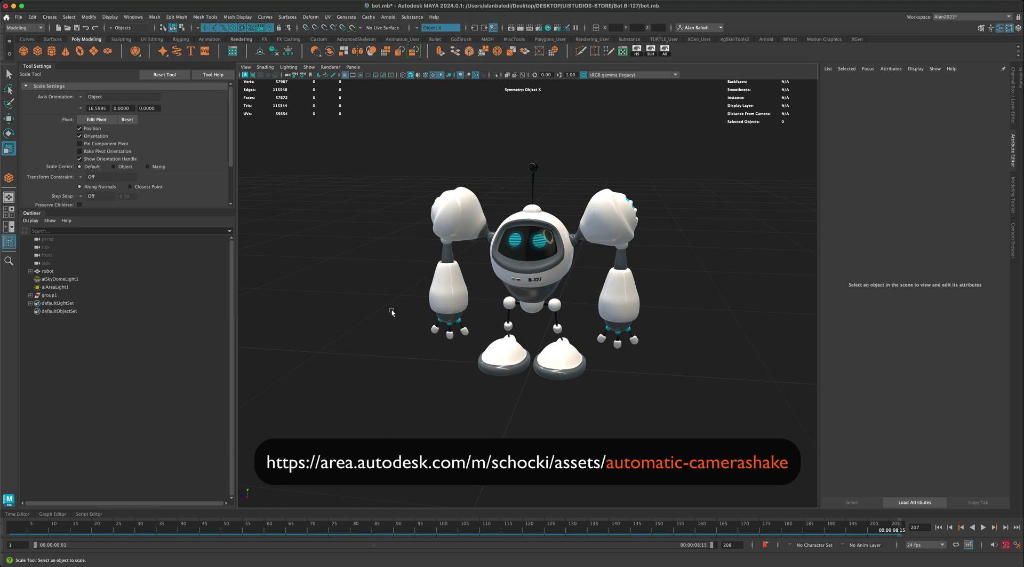
{"action": "middle_click_drag", "start_coordinate": [392, 312], "coordinate": [380, 299], "text": "alt"}
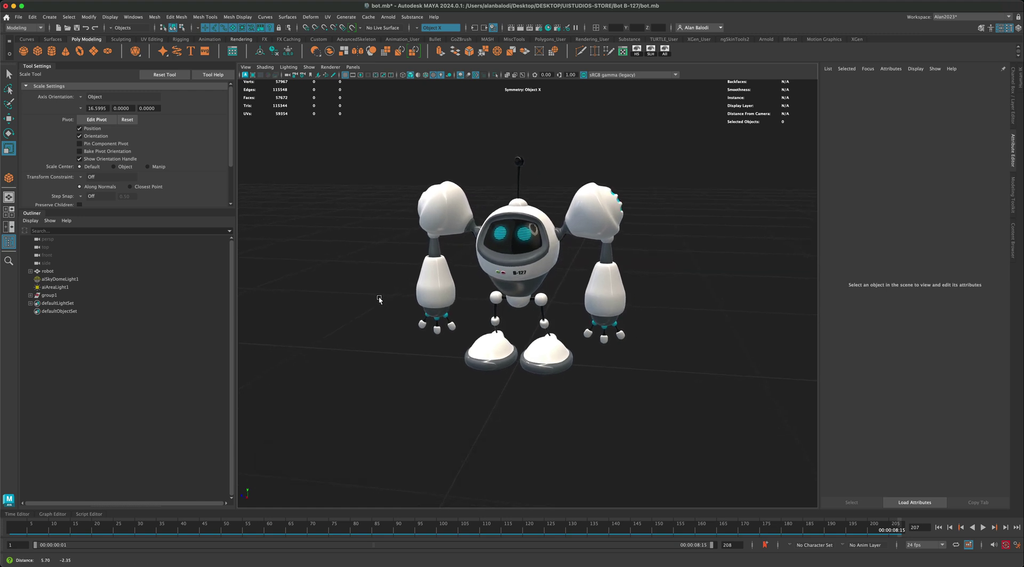
{"action": "left_click_drag", "start_coordinate": [380, 299], "coordinate": [375, 298], "text": "alt"}
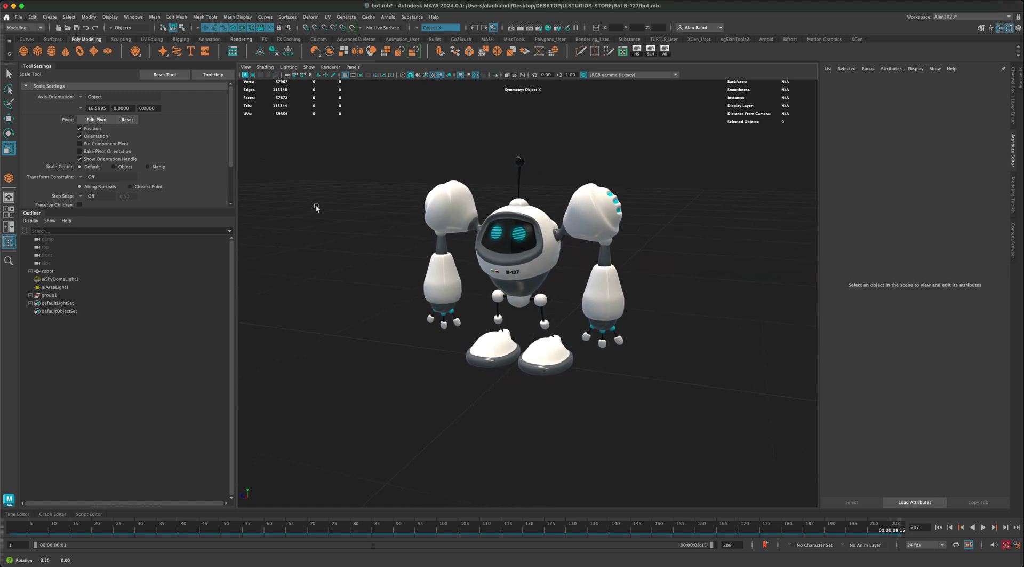
{"action": "left_click", "coordinate": [54, 18]}
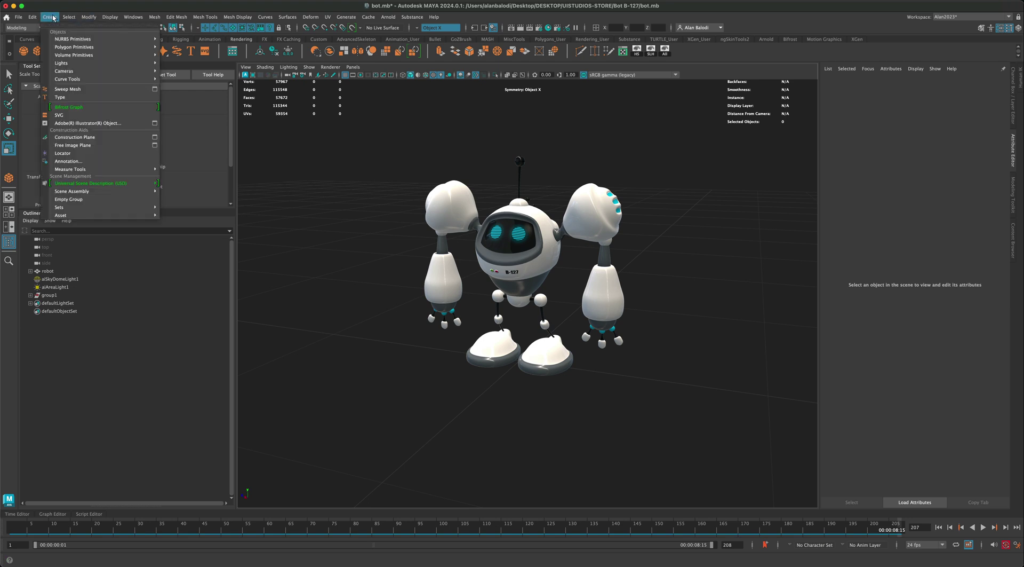
{"action": "mouse_move", "coordinate": [64, 70]}
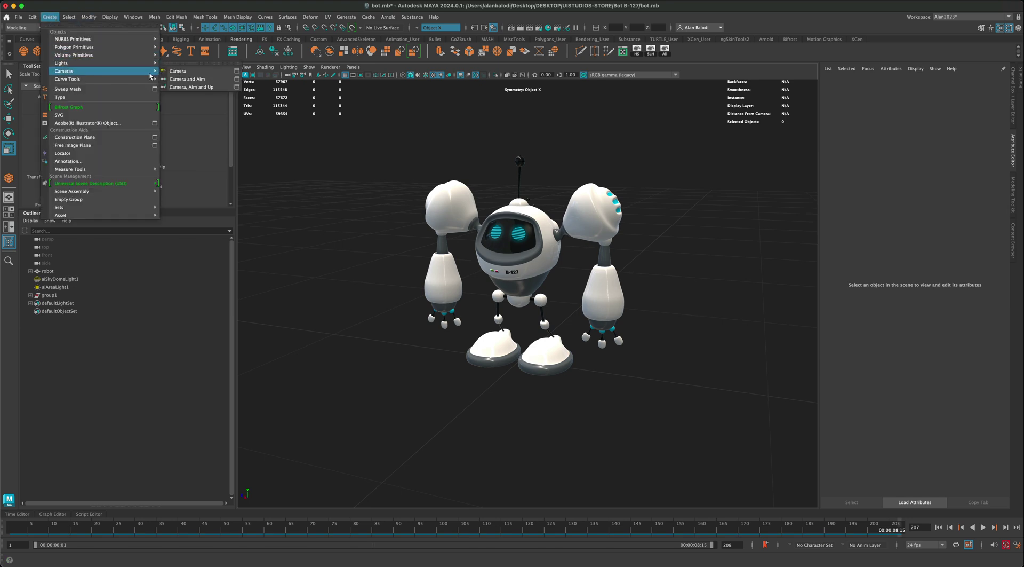
{"action": "left_click", "coordinate": [178, 71]}
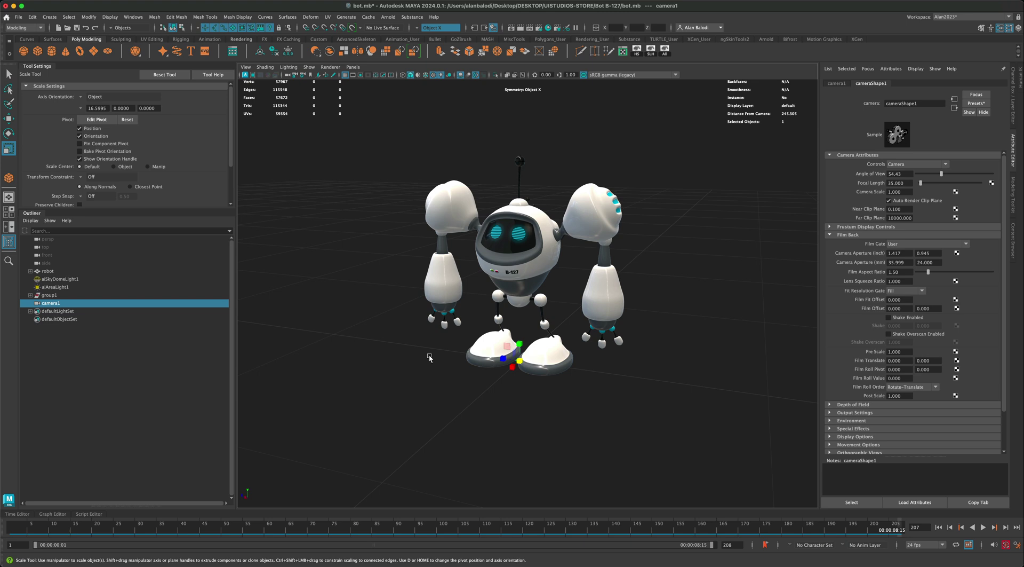
{"action": "mouse_move", "coordinate": [430, 357]}
{"action": "left_mouse_down", "text": "alt"}
{"action": "mouse_move", "coordinate": [540, 344]}
{"action": "mouse_move", "coordinate": [496, 342]}
{"action": "left_mouse_up", "text": "alt"}
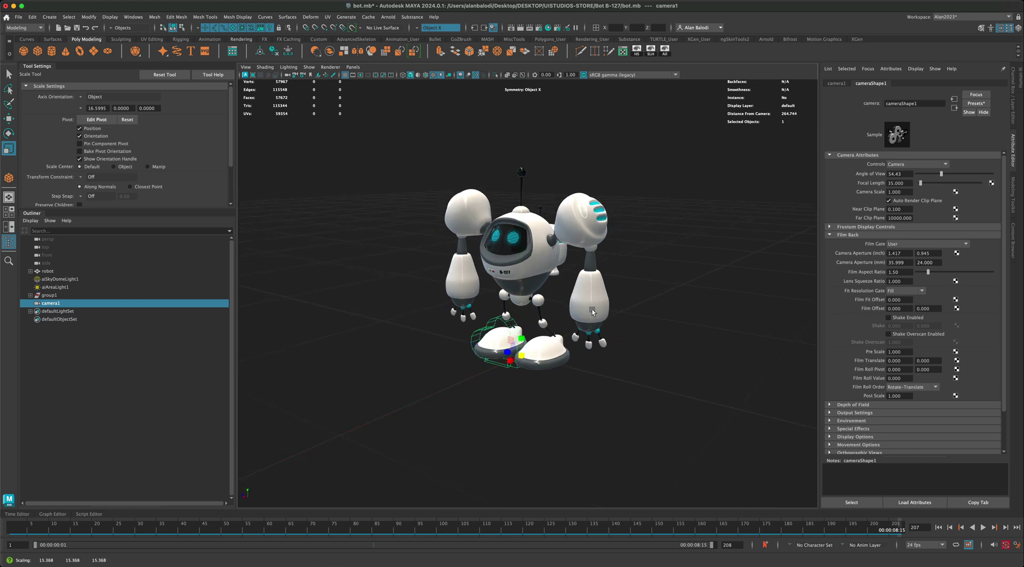
Move camera1 to the robot's left, turn it about 95 degrees toward the robot, and raise it.
{"action": "left_click", "coordinate": [9, 119]}
{"action": "left_click_drag", "start_coordinate": [320, 288], "coordinate": [388, 286], "text": "alt"}
{"action": "left_click_drag", "start_coordinate": [506, 355], "coordinate": [306, 365]}
{"action": "left_click", "coordinate": [9, 135]}
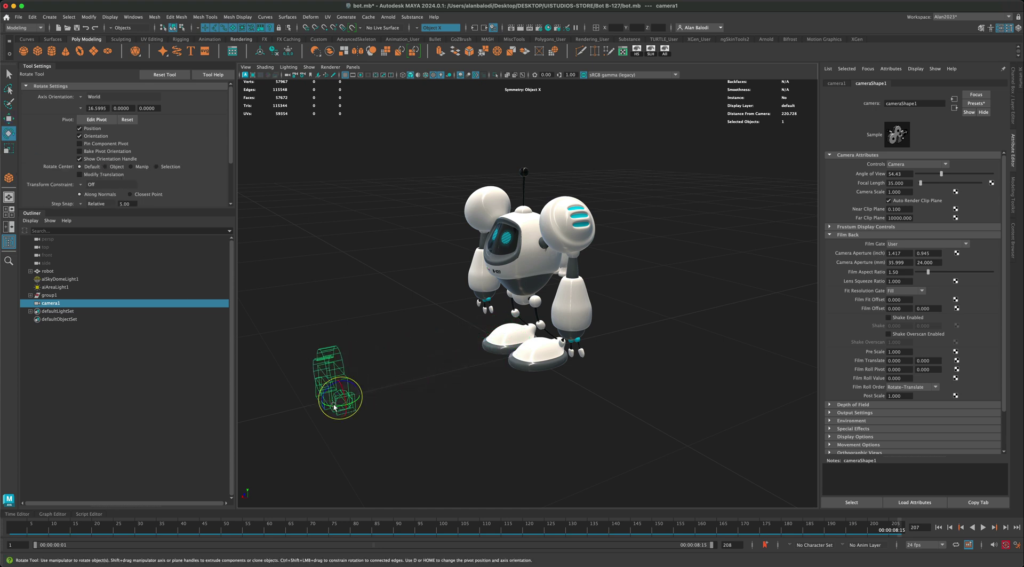
{"action": "left_click_drag", "start_coordinate": [345, 409], "coordinate": [359, 406]}
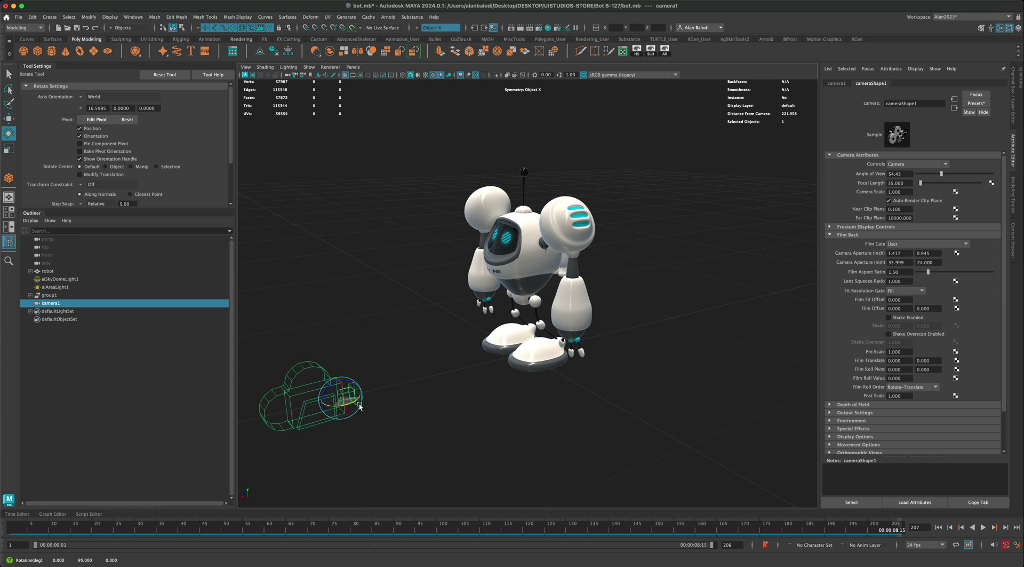
{"action": "key", "text": "w"}
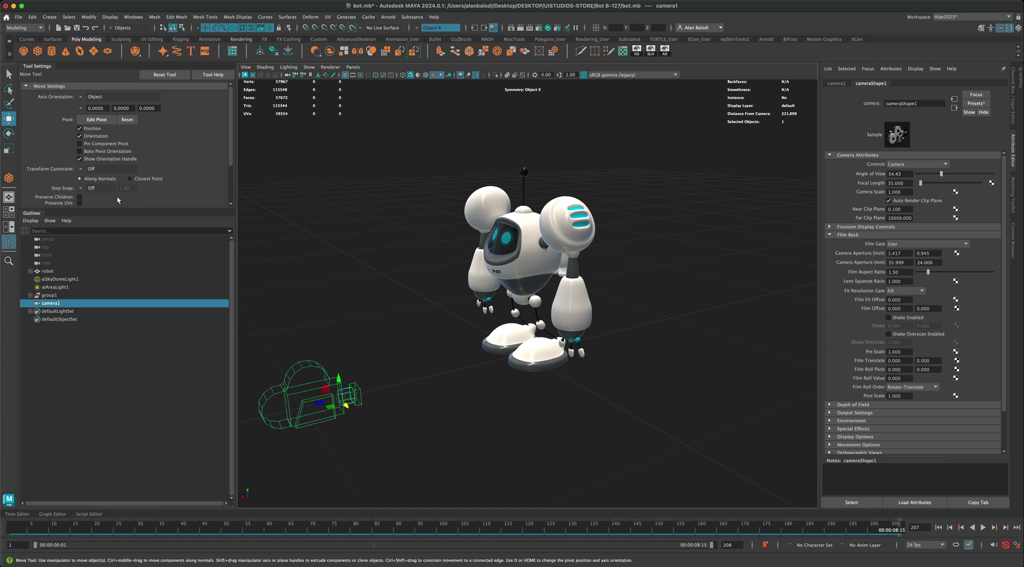
{"action": "mouse_move", "coordinate": [338, 378]}
{"action": "left_mouse_down"}
{"action": "mouse_move", "coordinate": [339, 291]}
{"action": "mouse_move", "coordinate": [343, 298]}
{"action": "left_mouse_up"}
{"action": "scroll", "coordinate": [378, 354], "scroll_direction": "down", "scroll_amount": 2}
{"action": "scroll", "coordinate": [380, 348], "scroll_direction": "down", "scroll_amount": 2}
{"action": "scroll", "coordinate": [383, 300], "scroll_direction": "down", "scroll_amount": 1}
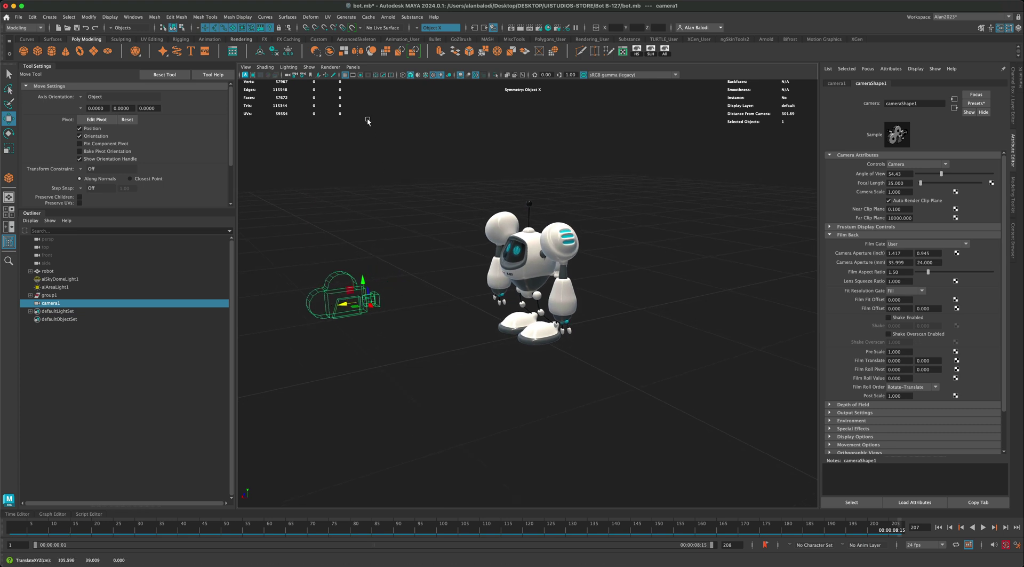
Look through camera1, then dolly and tumble until the whole robot is framed from the front.
{"action": "left_click", "coordinate": [354, 67]}
{"action": "mouse_move", "coordinate": [367, 75]}
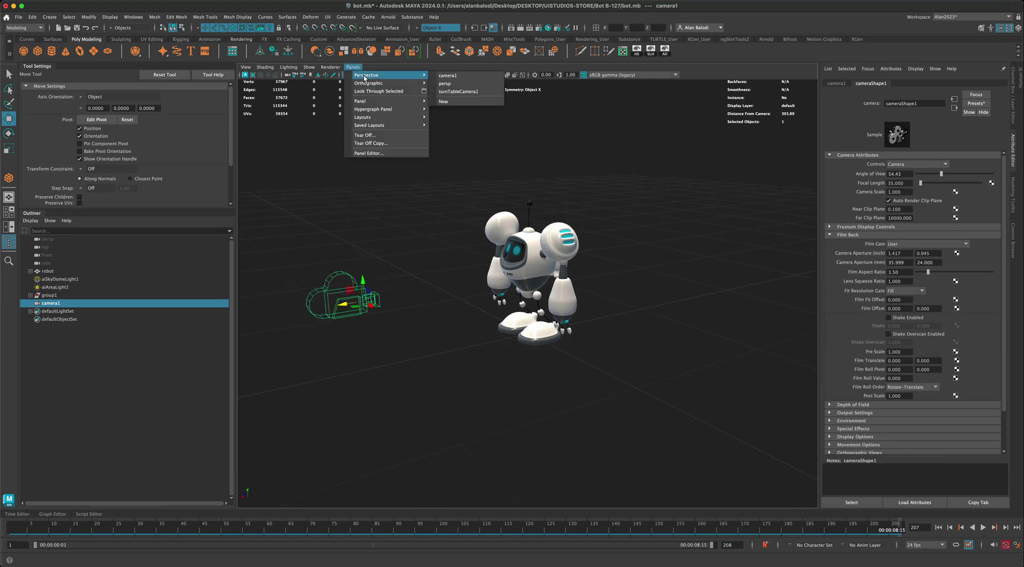
{"action": "left_click", "coordinate": [451, 77]}
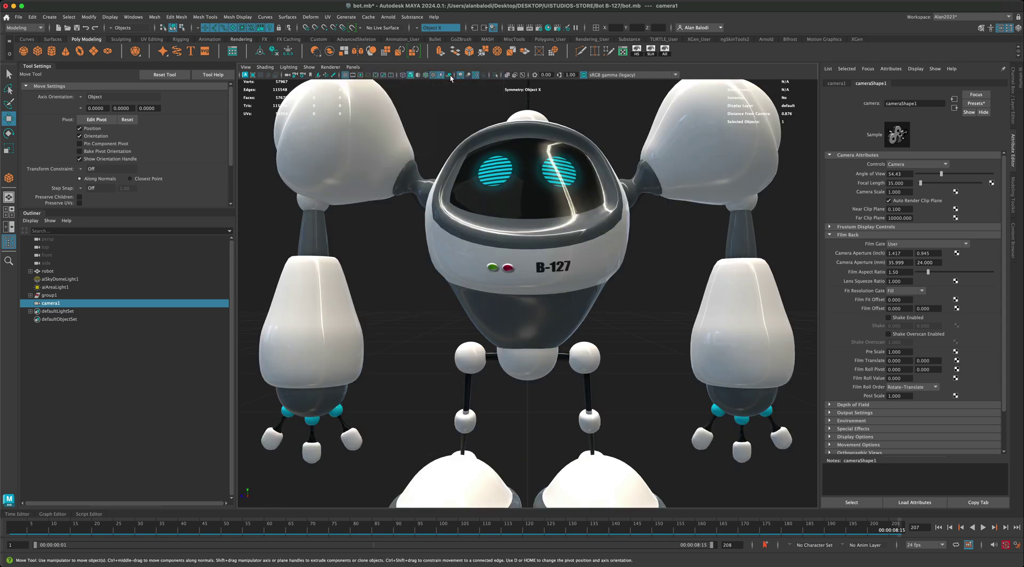
{"action": "scroll", "coordinate": [498, 362], "scroll_direction": "down", "scroll_amount": 6}
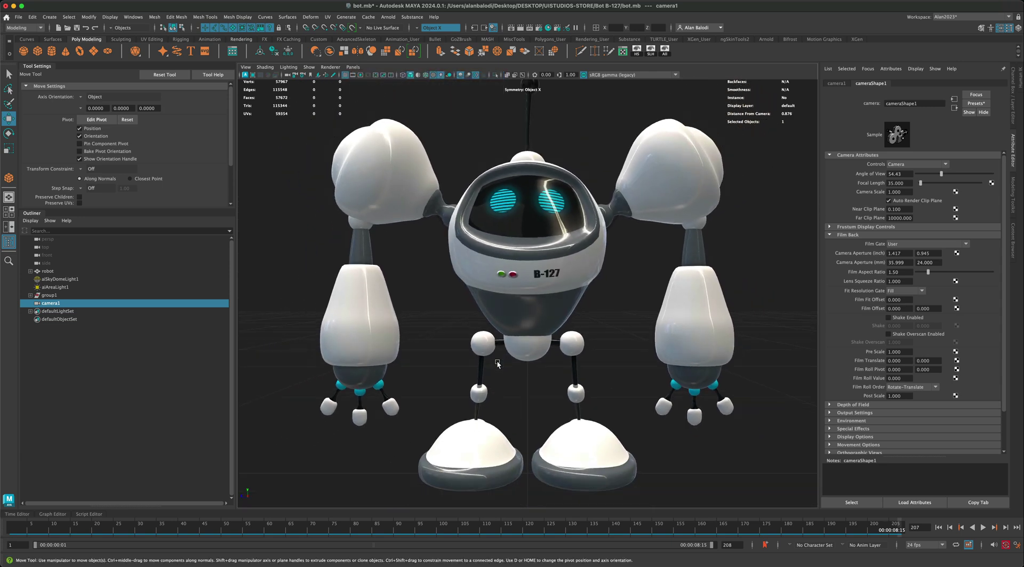
{"action": "mouse_move", "coordinate": [498, 361]}
{"action": "left_mouse_down", "text": "alt"}
{"action": "mouse_move", "coordinate": [511, 331]}
{"action": "mouse_move", "coordinate": [486, 305]}
{"action": "left_mouse_up", "text": "alt"}
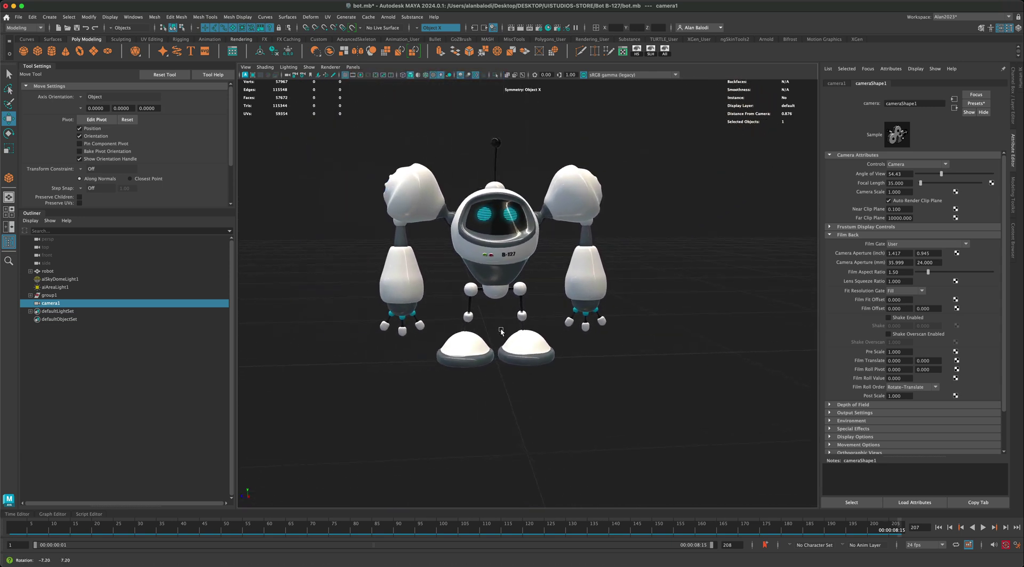
{"action": "left_click", "coordinate": [500, 257]}
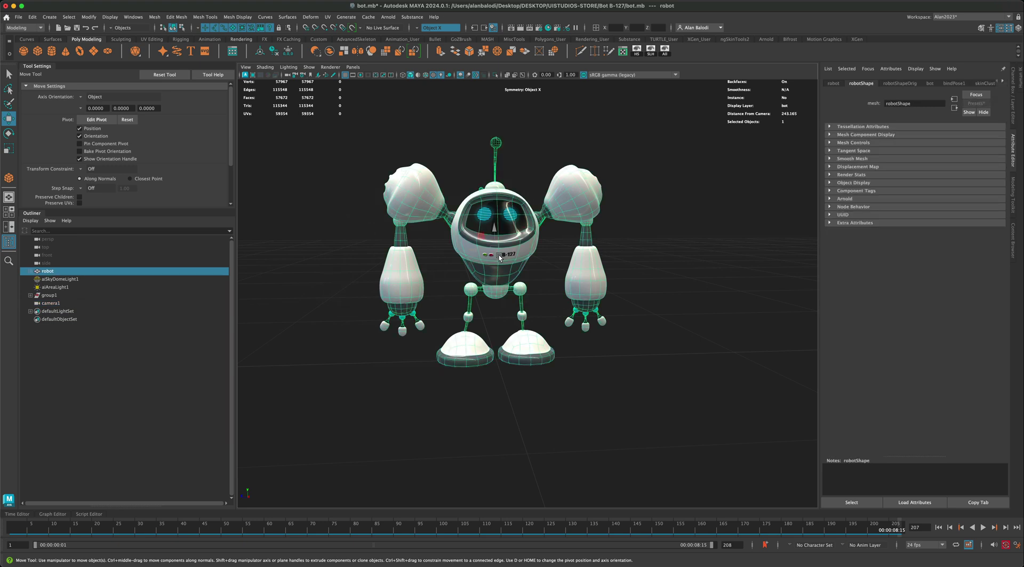
{"action": "scroll", "coordinate": [606, 371], "scroll_direction": "up", "scroll_amount": 3}
{"action": "scroll", "coordinate": [596, 390], "scroll_direction": "down", "scroll_amount": 3}
{"action": "left_click_drag", "start_coordinate": [595, 391], "coordinate": [664, 392], "text": "alt"}
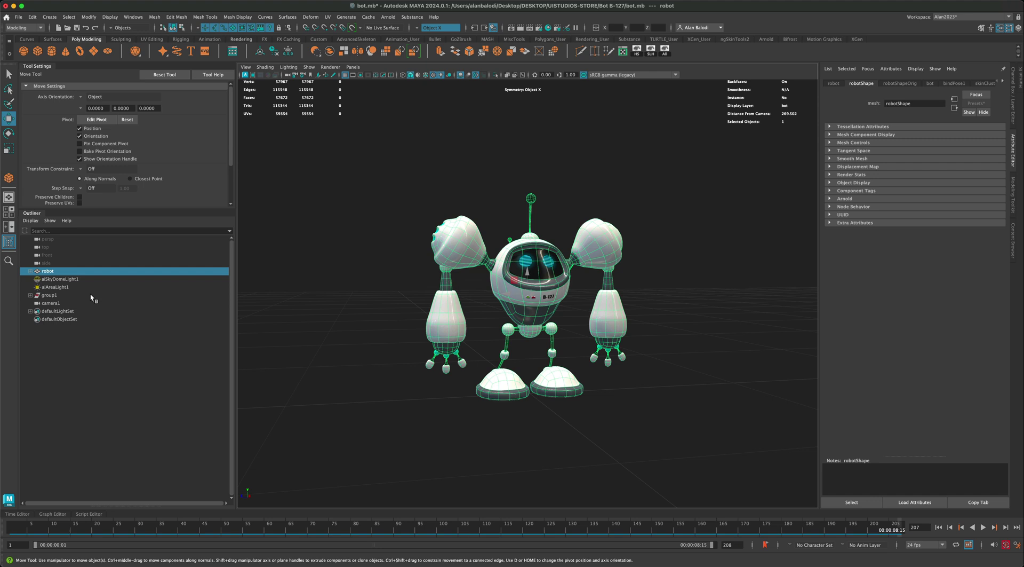
{"action": "left_click", "coordinate": [355, 345]}
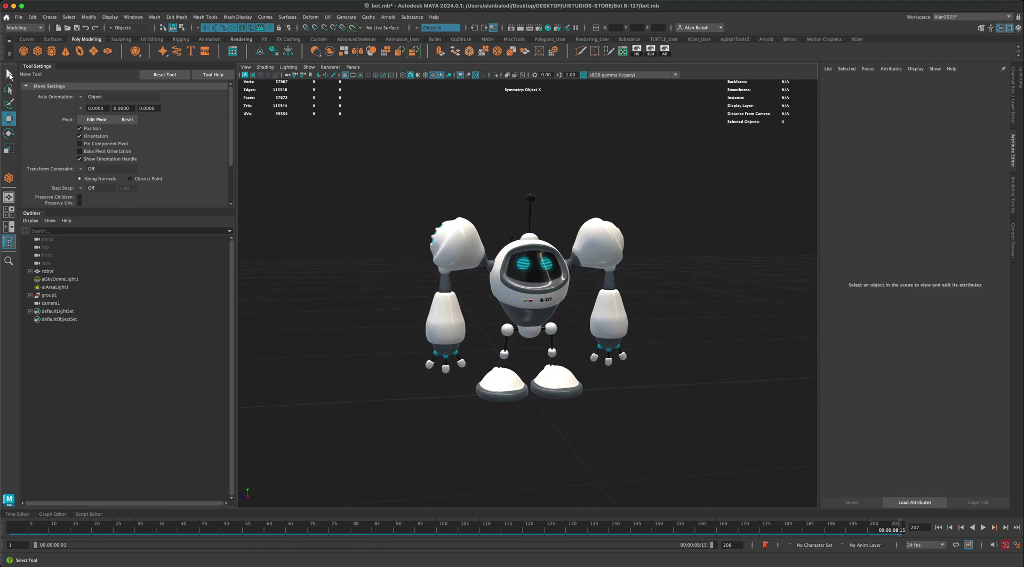
Select camera1 and set its focal length to 50, then to a wide 15 mm.
{"action": "left_click", "coordinate": [9, 74]}
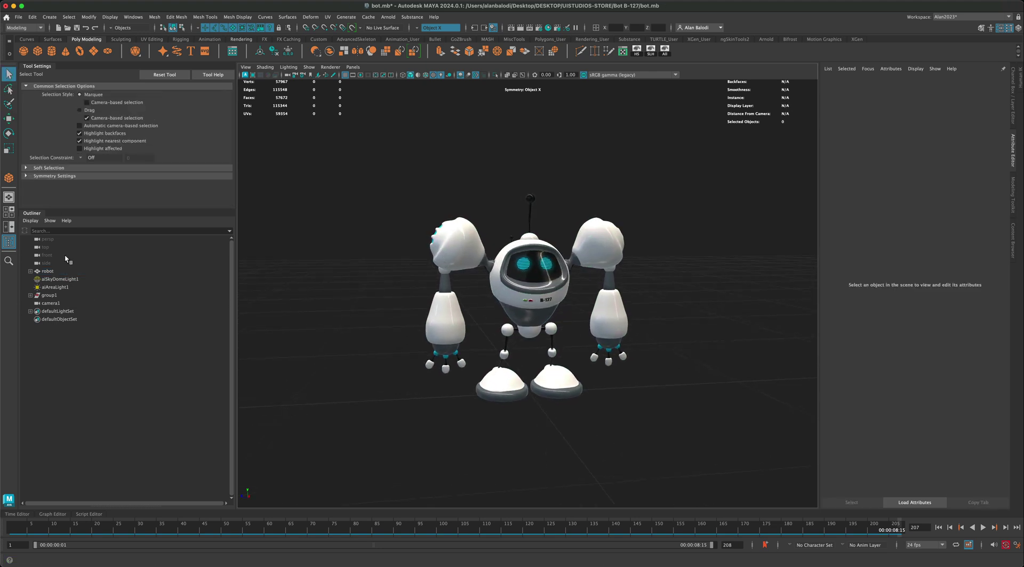
{"action": "left_click", "coordinate": [51, 302]}
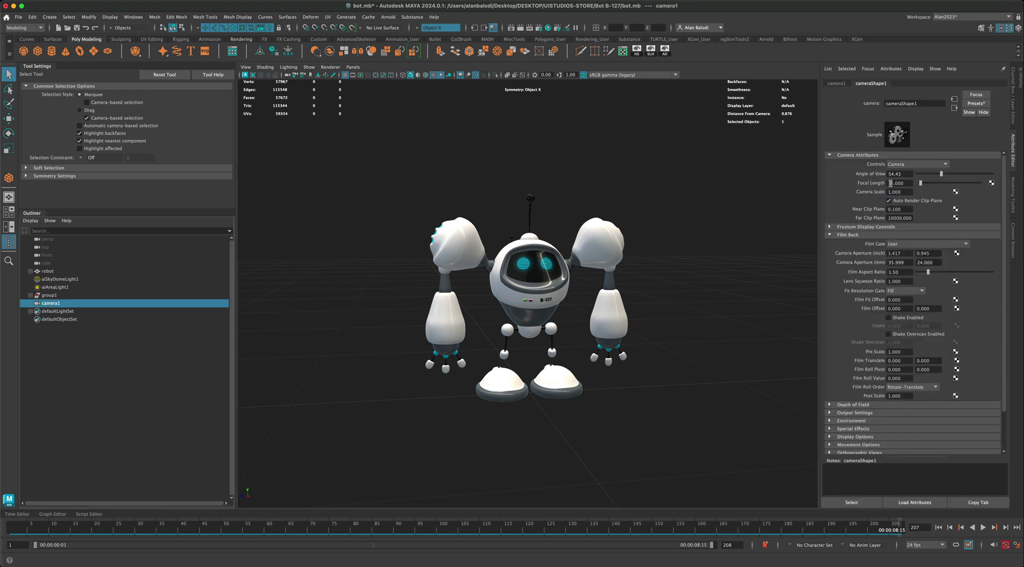
{"action": "left_click_drag", "start_coordinate": [709, 263], "coordinate": [732, 259], "text": "alt"}
{"action": "type", "text": "25.000"}
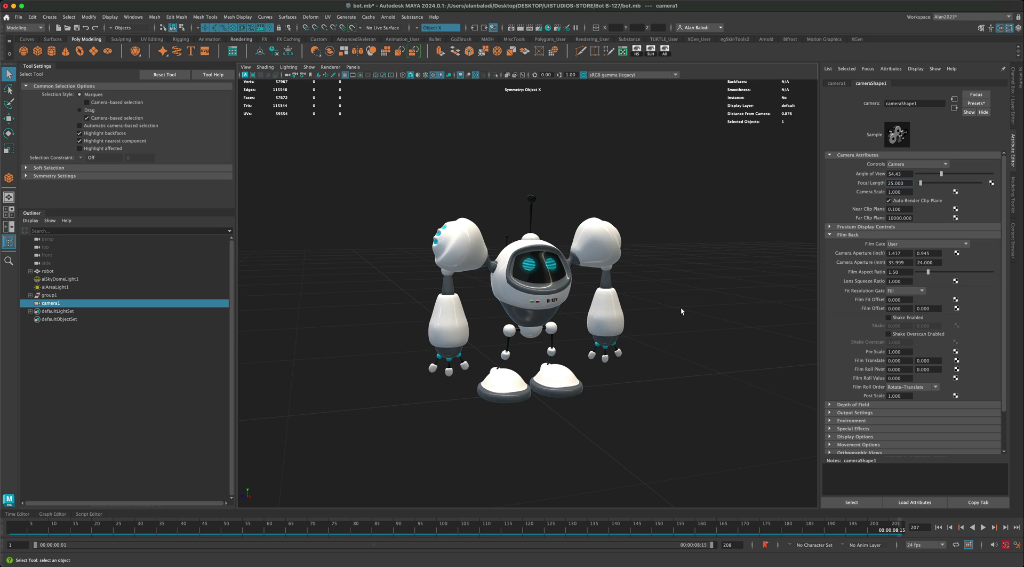
{"action": "mouse_move", "coordinate": [627, 364]}
{"action": "left_mouse_down", "text": "alt"}
{"action": "mouse_move", "coordinate": [647, 361]}
{"action": "mouse_move", "coordinate": [477, 363]}
{"action": "mouse_move", "coordinate": [668, 364]}
{"action": "mouse_move", "coordinate": [671, 351]}
{"action": "left_mouse_up", "text": "alt"}
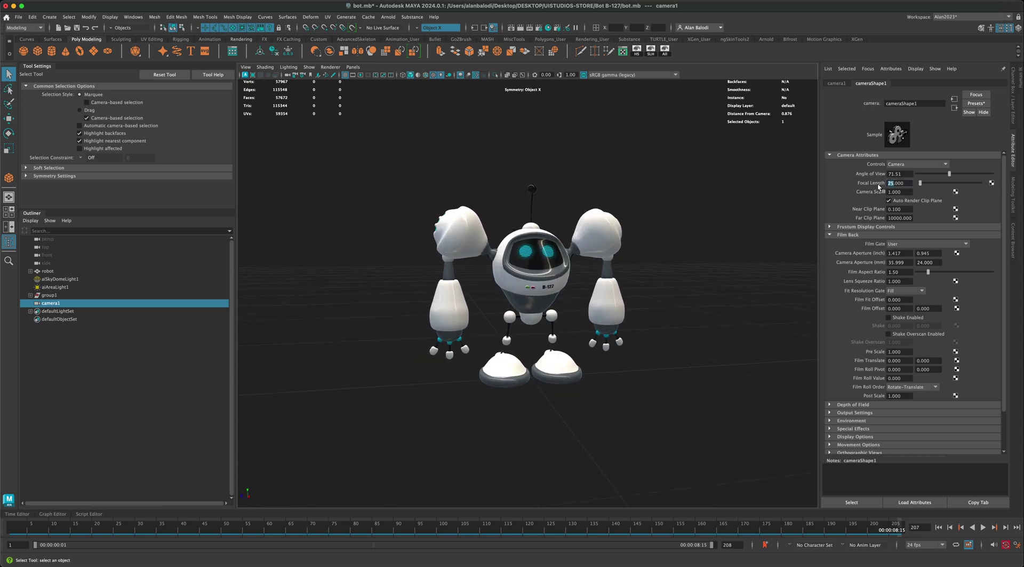
{"action": "key", "text": "Return"}
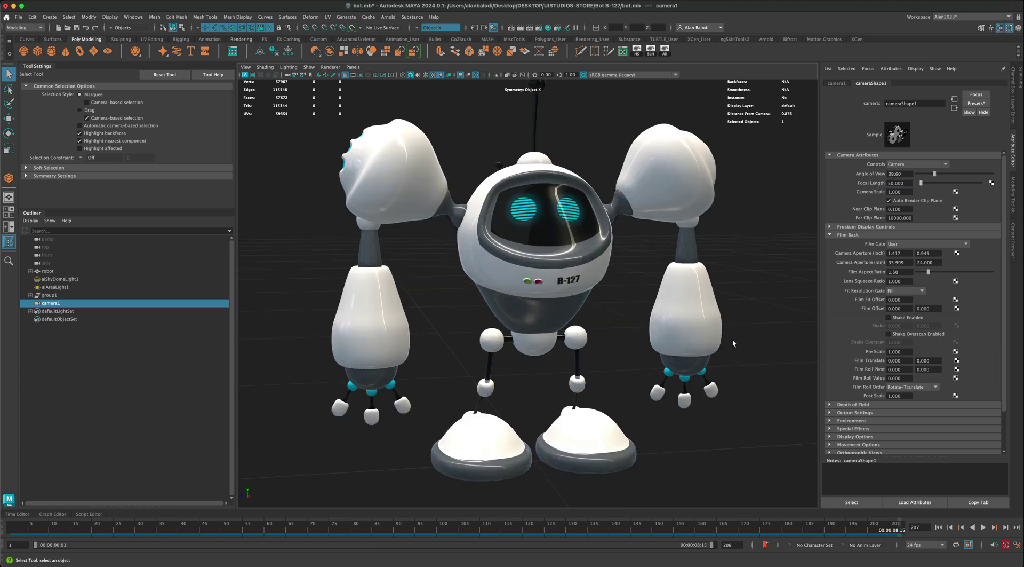
{"action": "mouse_move", "coordinate": [732, 338]}
{"action": "left_mouse_down", "text": "alt"}
{"action": "mouse_move", "coordinate": [706, 358]}
{"action": "mouse_move", "coordinate": [718, 359]}
{"action": "left_mouse_up", "text": "alt"}
{"action": "type", "text": "15.000"}
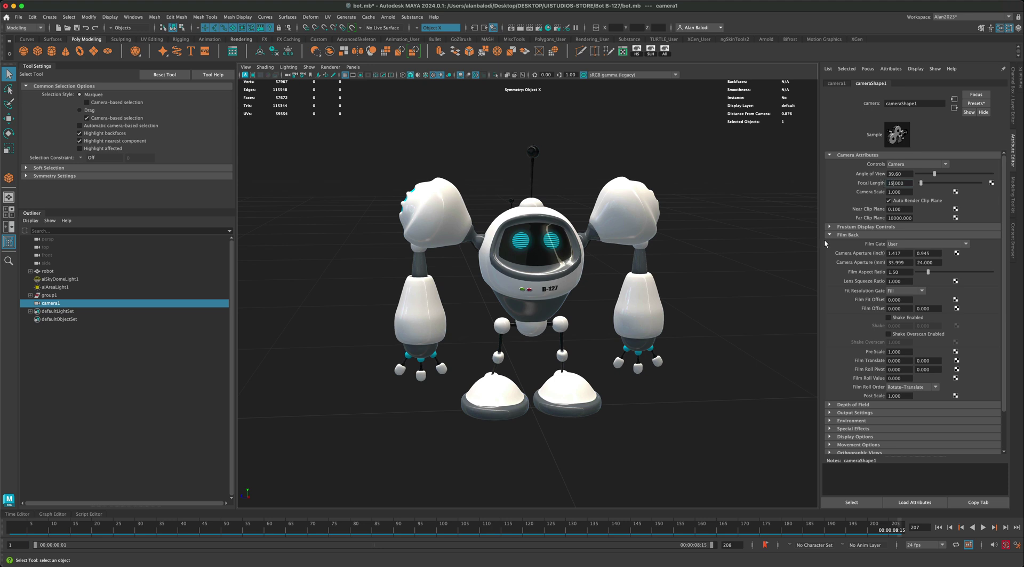
{"action": "key", "text": "Return"}
Select the robot, frame it, and tumble to a three-quarter view.
{"action": "left_click", "coordinate": [540, 289]}
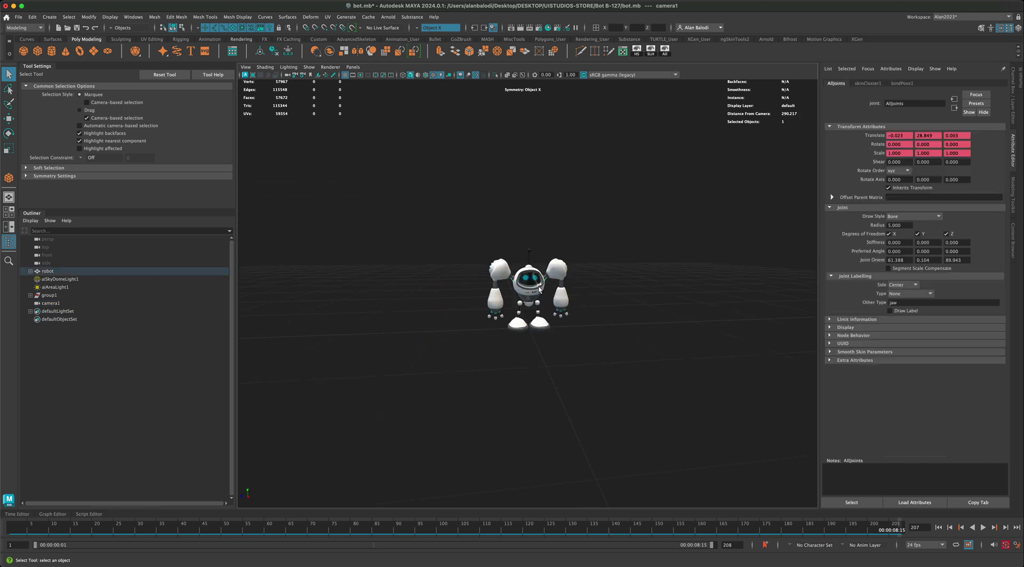
{"action": "key", "text": "f"}
{"action": "mouse_move", "coordinate": [685, 346]}
{"action": "left_mouse_down", "text": "alt"}
{"action": "mouse_move", "coordinate": [463, 346]}
{"action": "mouse_move", "coordinate": [682, 350]}
{"action": "left_mouse_up", "text": "alt"}
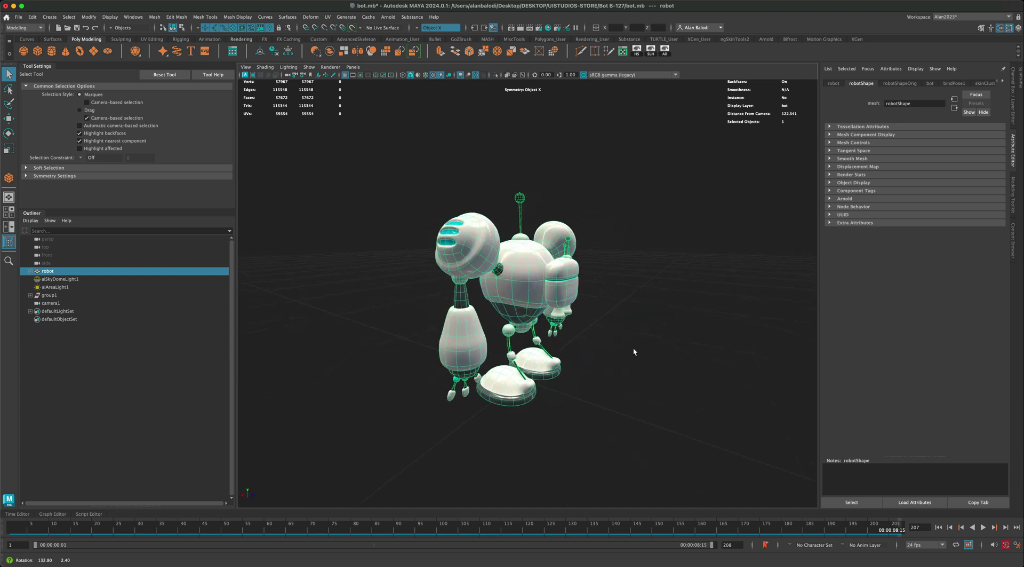
Deselect the robot, play the animation until frame 91, then reselect camera1 in the Outliner.
{"action": "left_click", "coordinate": [682, 352]}
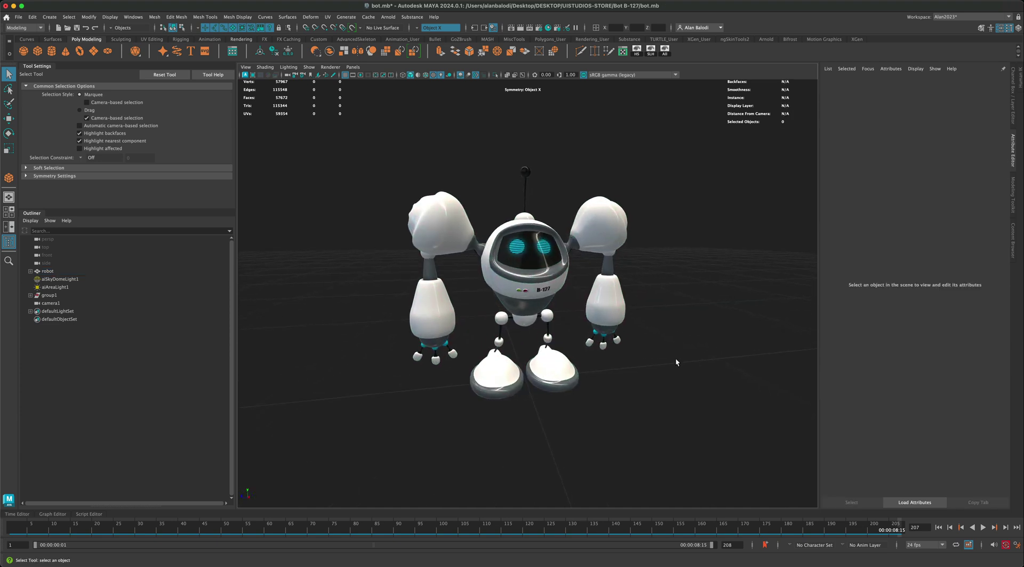
{"action": "left_click_drag", "start_coordinate": [675, 362], "coordinate": [667, 363], "text": "alt"}
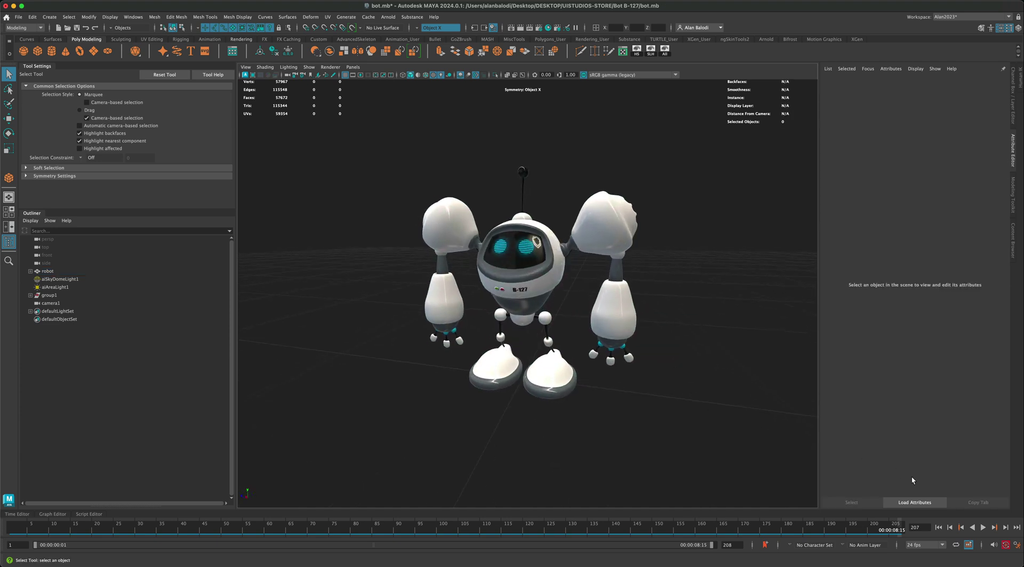
{"action": "left_click", "coordinate": [984, 527]}
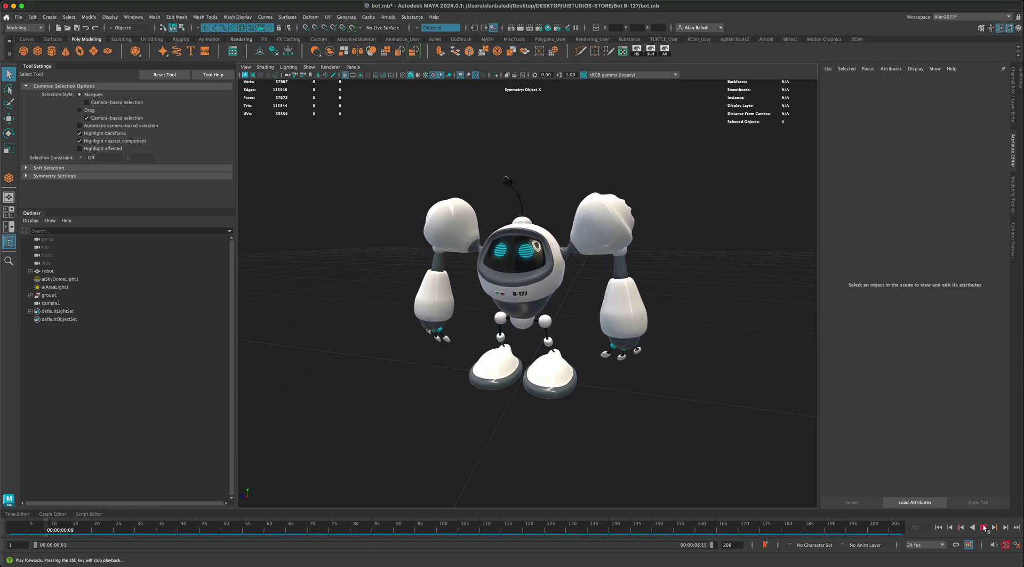
{"action": "left_click", "coordinate": [984, 528]}
{"action": "left_click_drag", "start_coordinate": [383, 358], "coordinate": [371, 358], "text": "alt"}
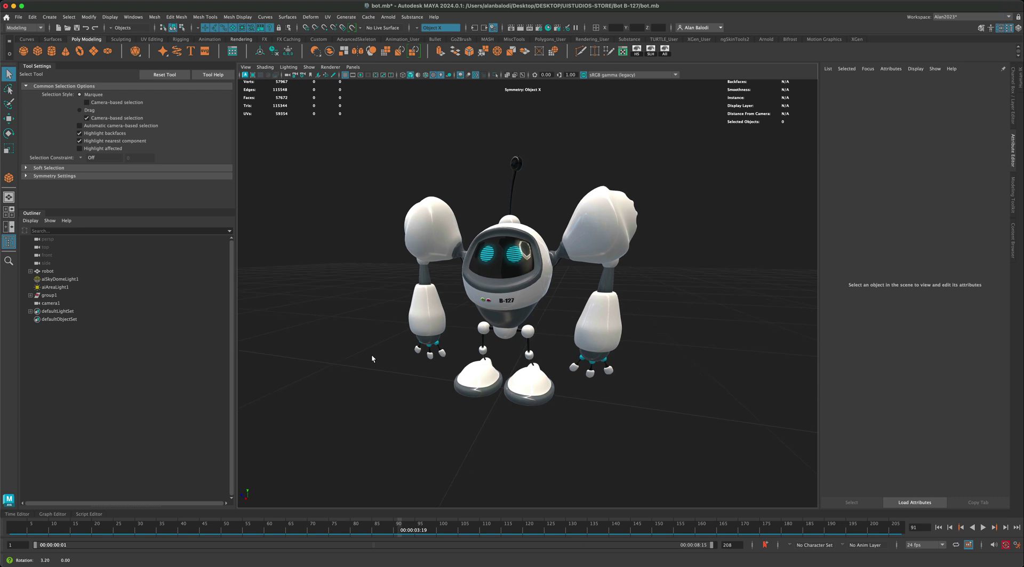
{"action": "left_click", "coordinate": [51, 303]}
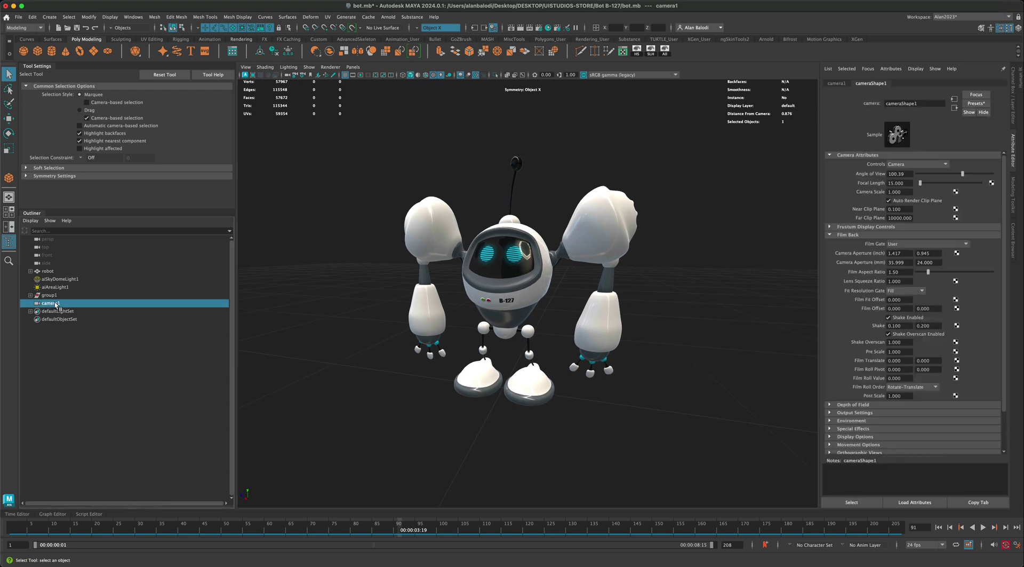
Bring up the folder holding the camera-shake script and open the Script Editor.
{"action": "left_click", "coordinate": [69, 552]}
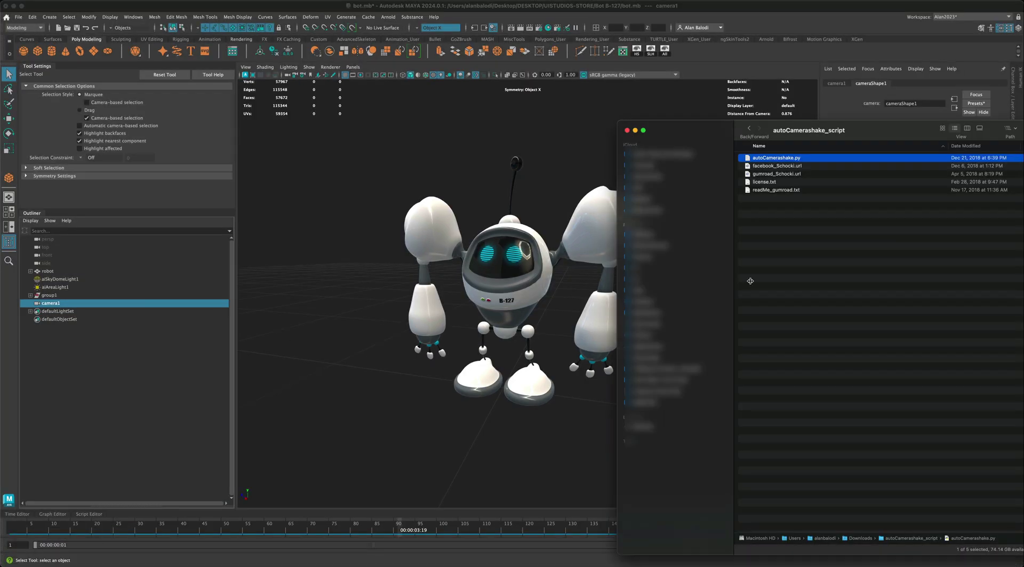
{"action": "left_click_drag", "start_coordinate": [849, 128], "coordinate": [883, 122]}
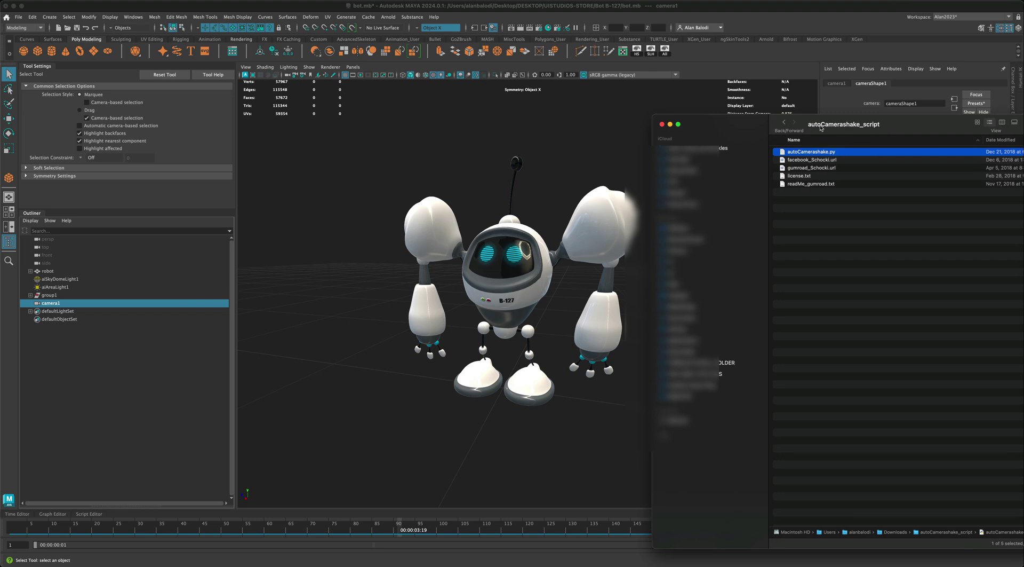
{"action": "left_click_drag", "start_coordinate": [821, 128], "coordinate": [808, 128]}
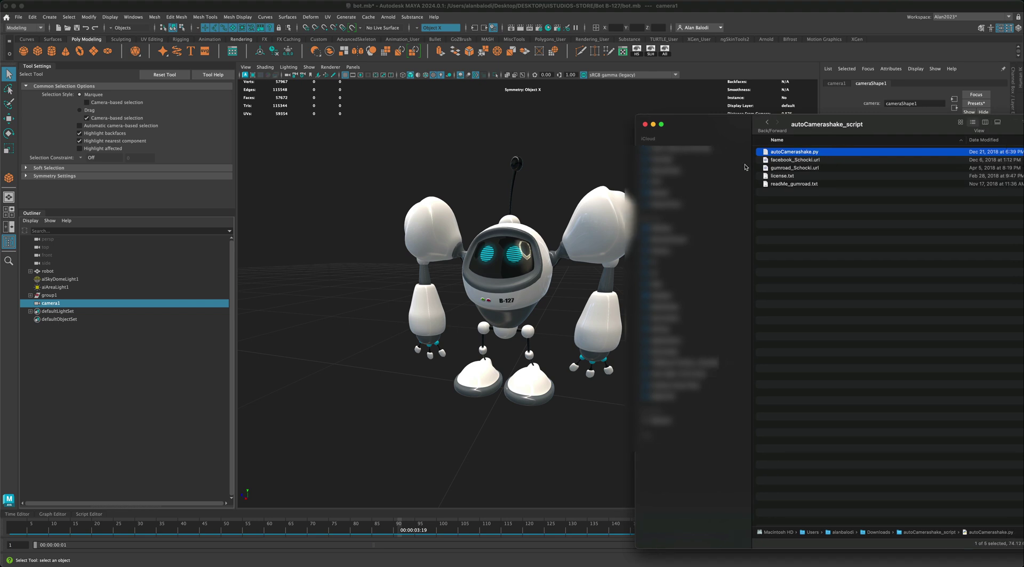
{"action": "left_click", "coordinate": [90, 514]}
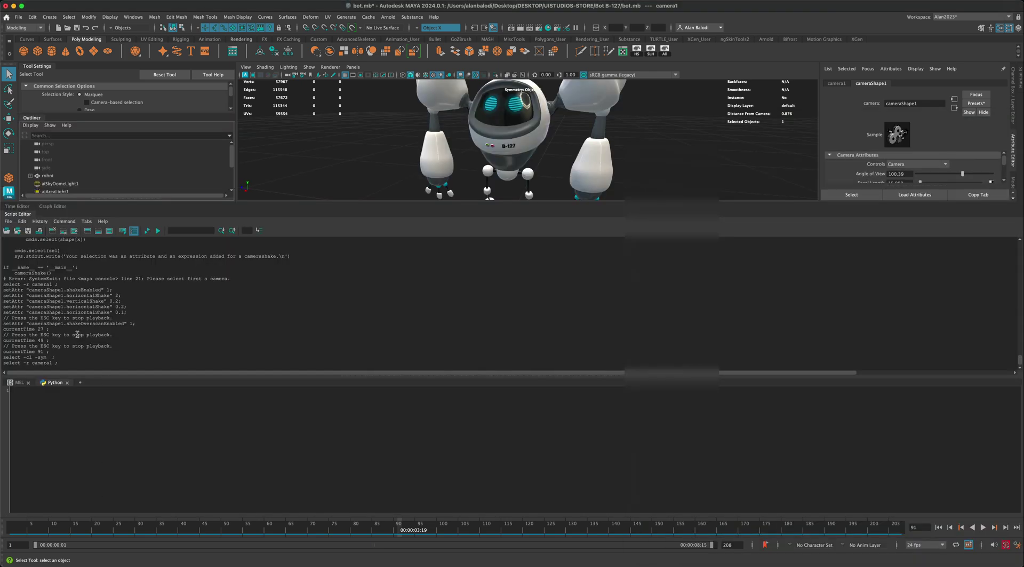
{"action": "left_click_drag", "start_coordinate": [44, 387], "coordinate": [54, 382]}
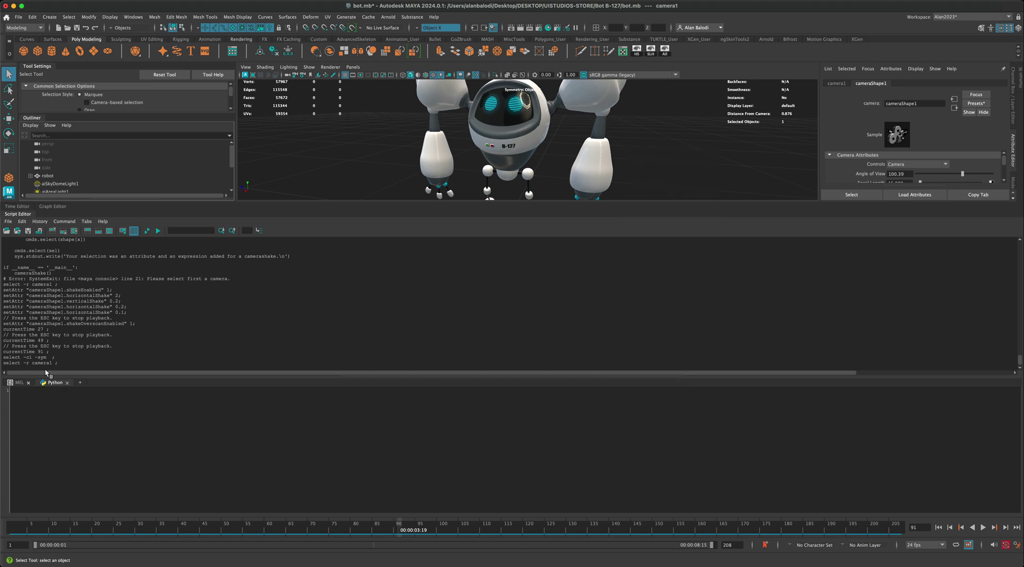
{"action": "left_click", "coordinate": [21, 383]}
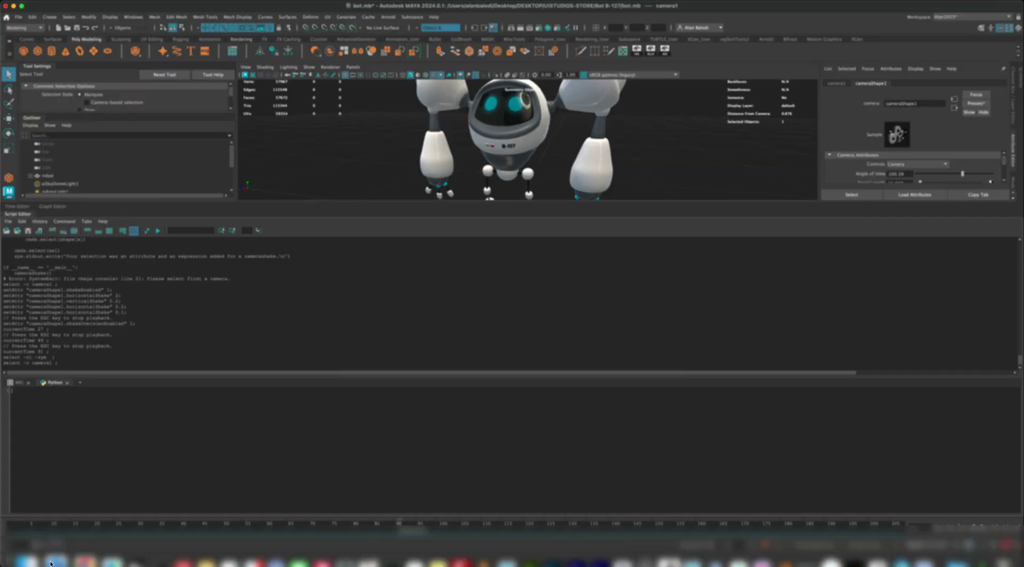
Drop autoCamerashake.py into the Python tab, execute it on camera1, and collapse the editor.
{"action": "left_click", "coordinate": [70, 549]}
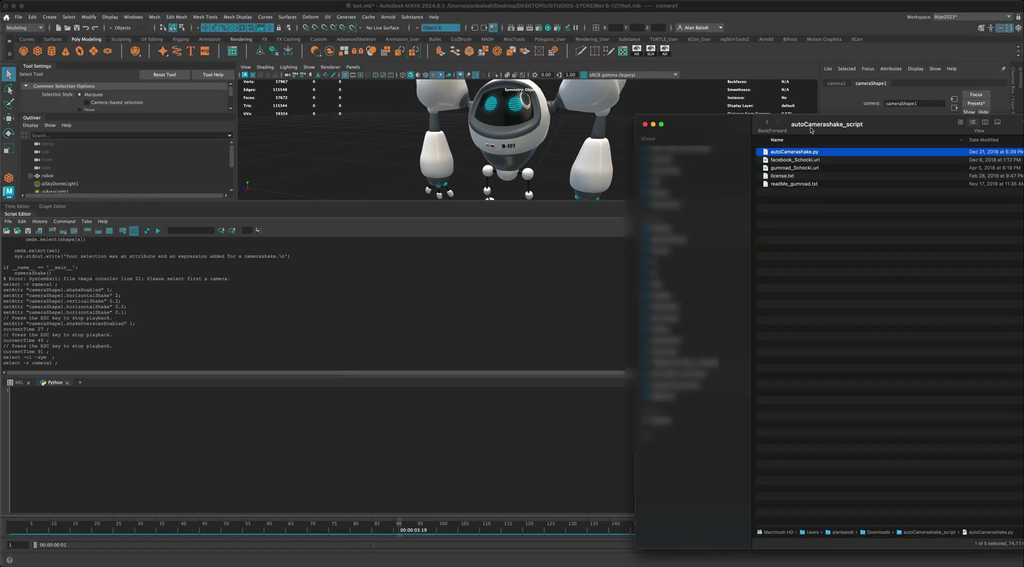
{"action": "left_click_drag", "start_coordinate": [811, 129], "coordinate": [788, 196]}
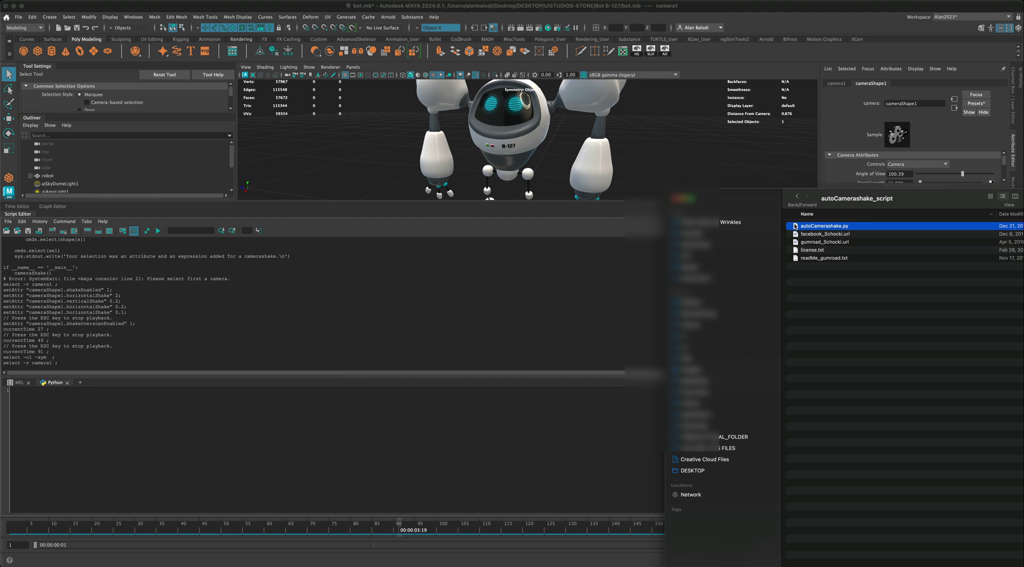
{"action": "left_click_drag", "start_coordinate": [795, 226], "coordinate": [208, 462]}
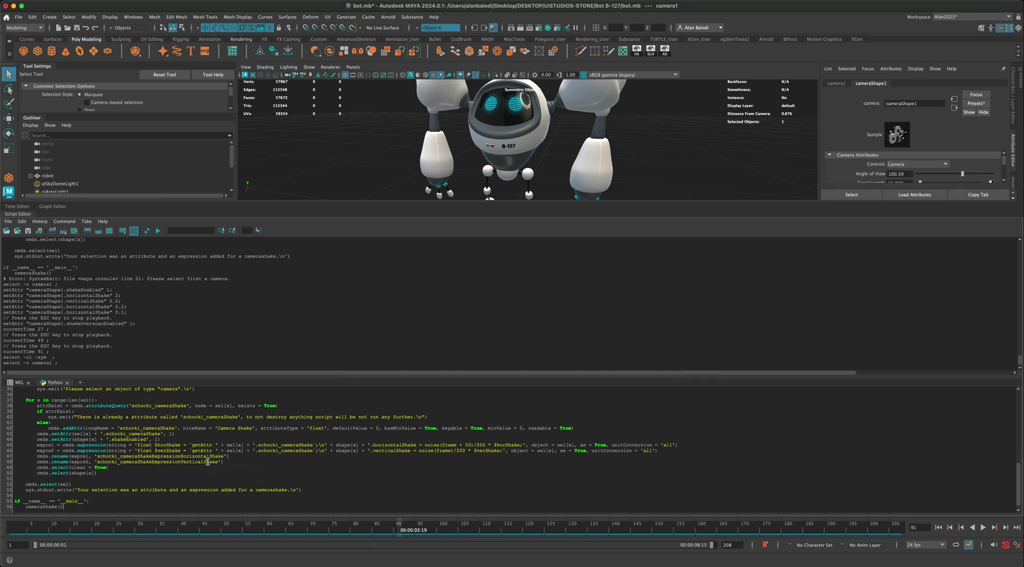
{"action": "left_click", "coordinate": [159, 231]}
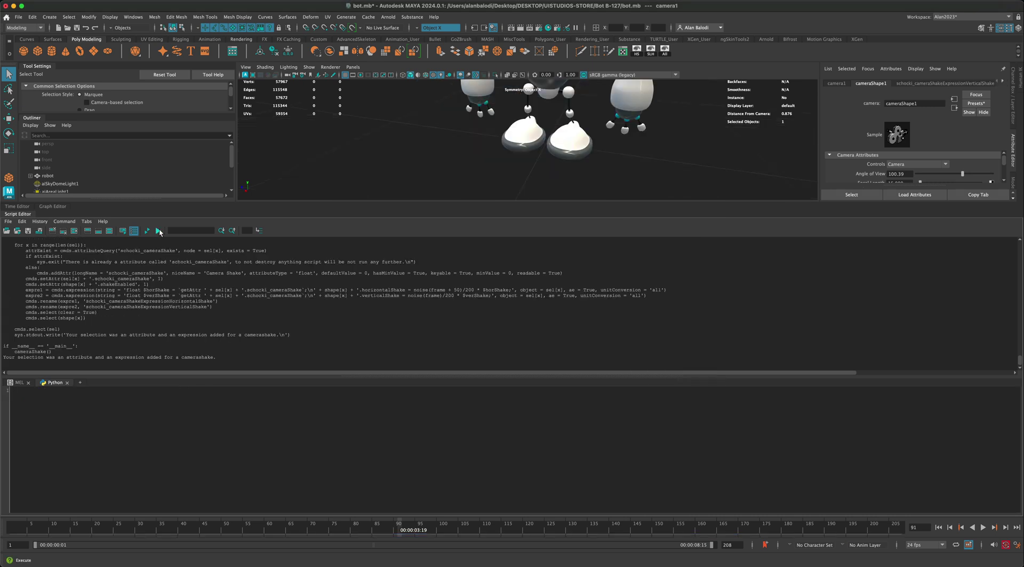
{"action": "left_click", "coordinate": [19, 215]}
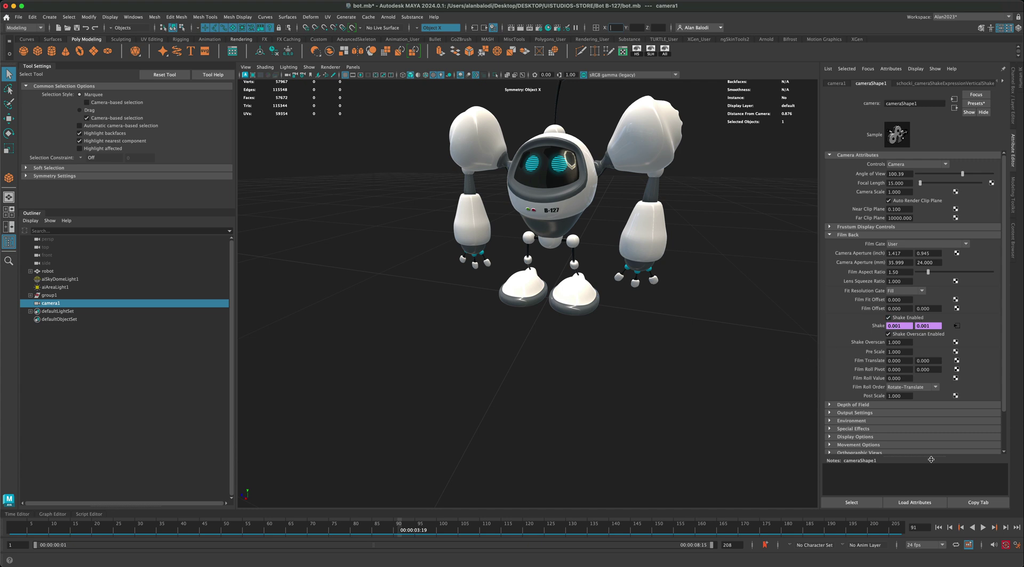
Play the animation forward to preview the robot with camera1's automatic shake.
{"action": "left_click", "coordinate": [983, 527]}
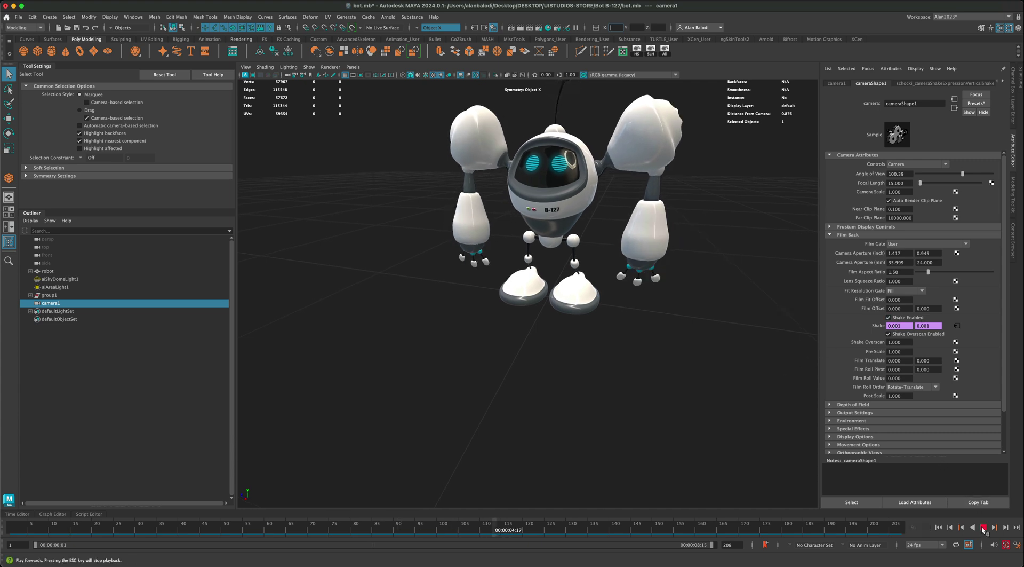